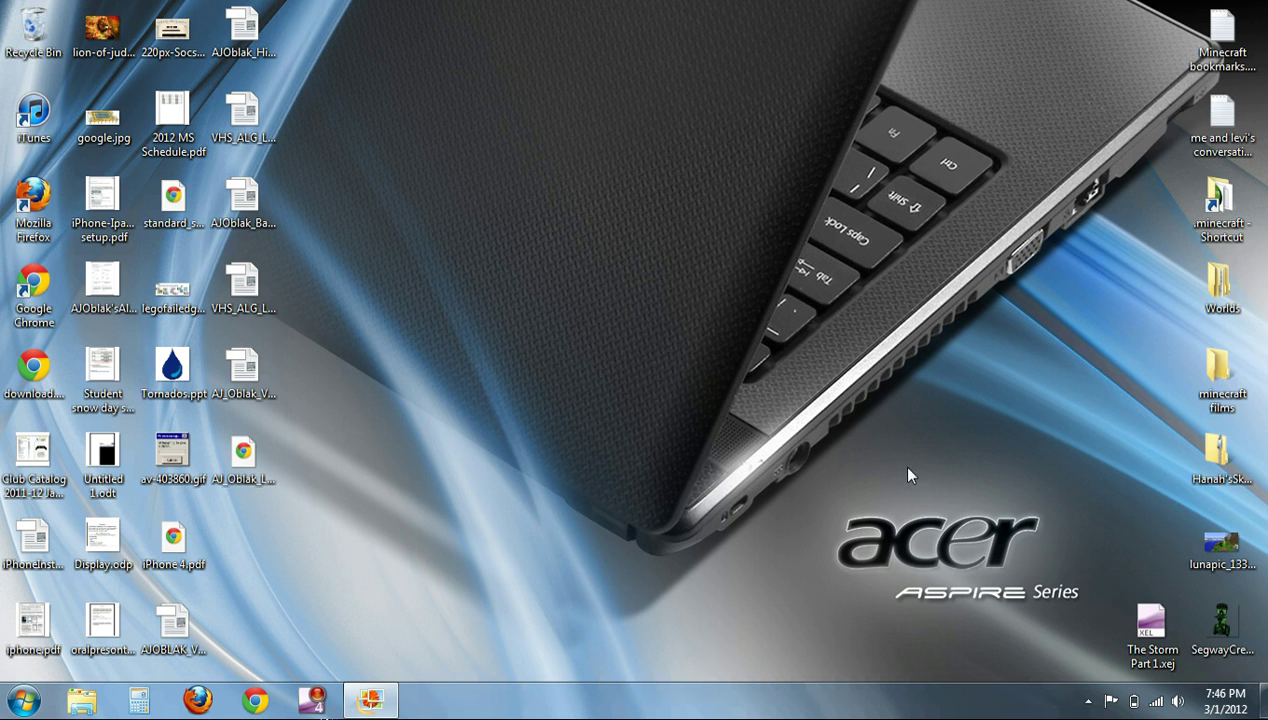
Open The Storm Part 1.xej, then play, pause and rewind the 10:04 screen-capture preview
double_click(1152, 628)
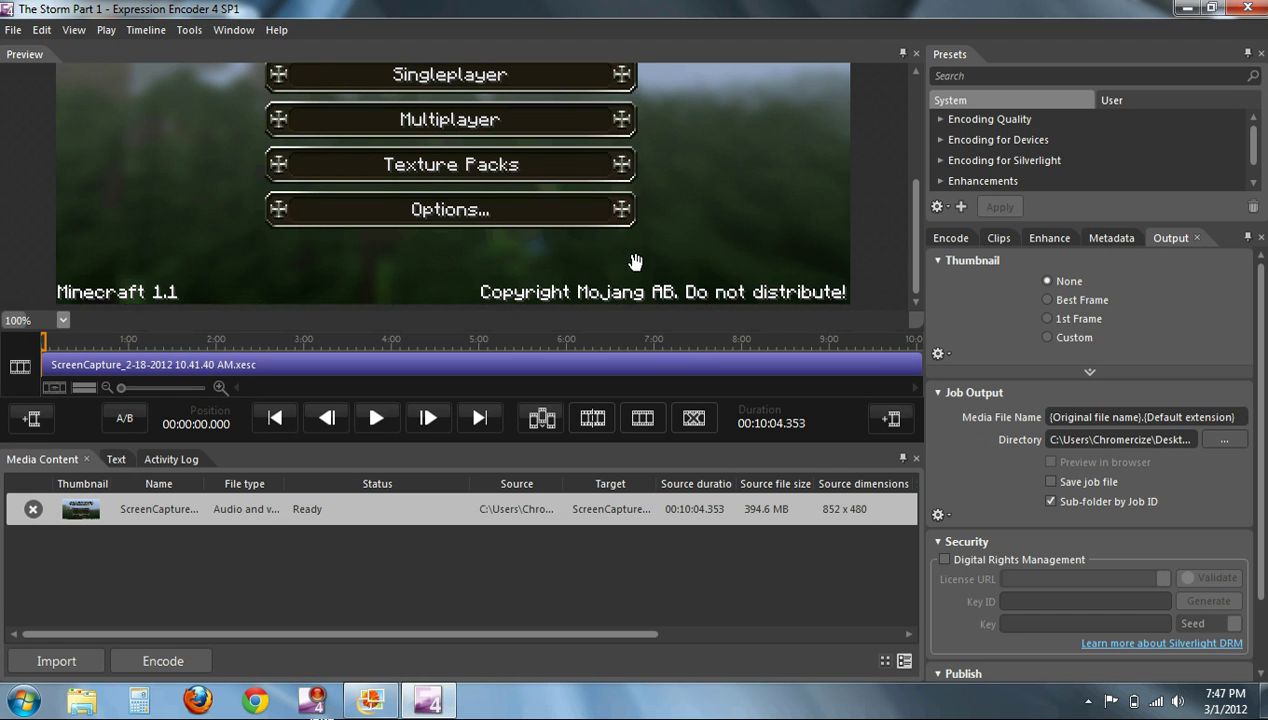
drag(916, 238, 892, 92)
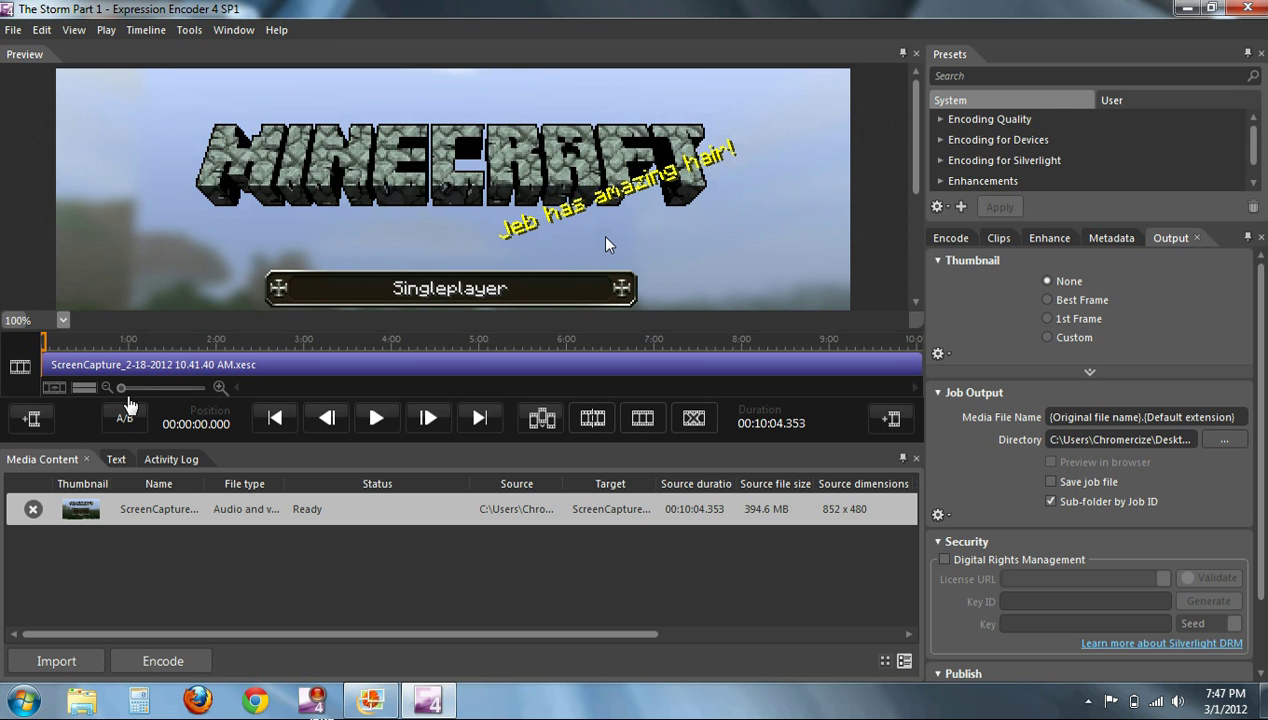
click(378, 415)
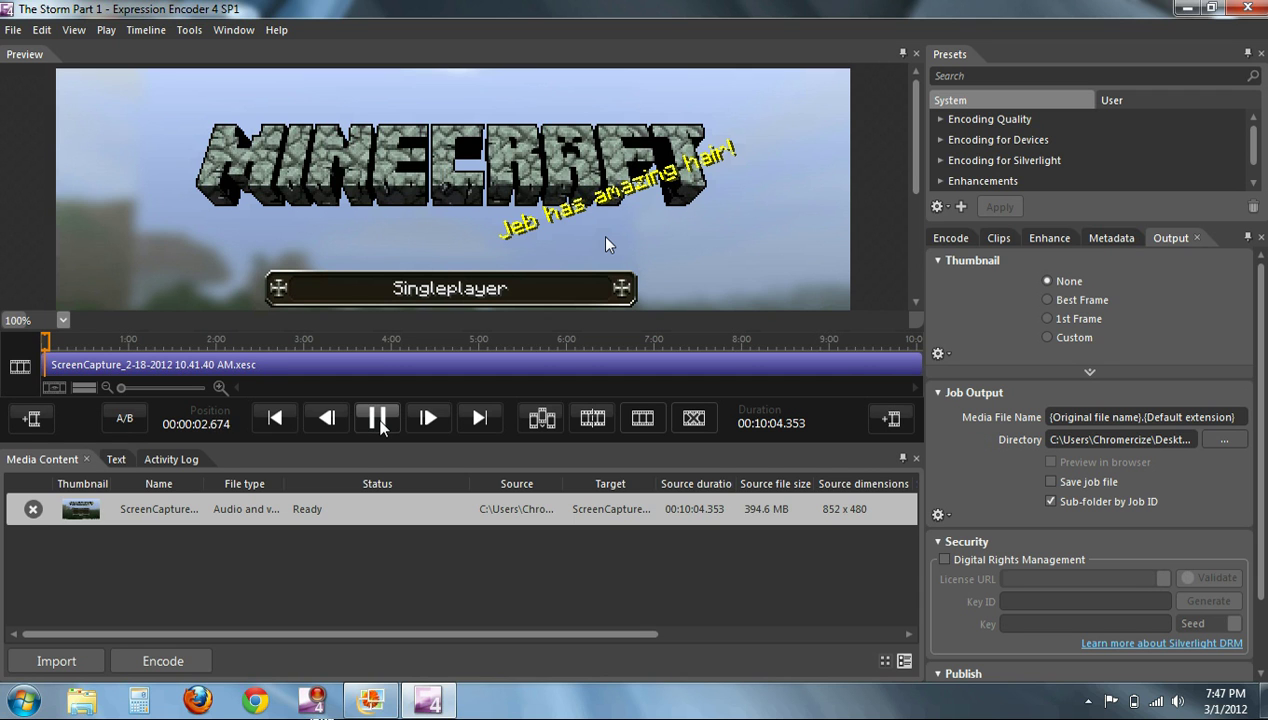
click(378, 418)
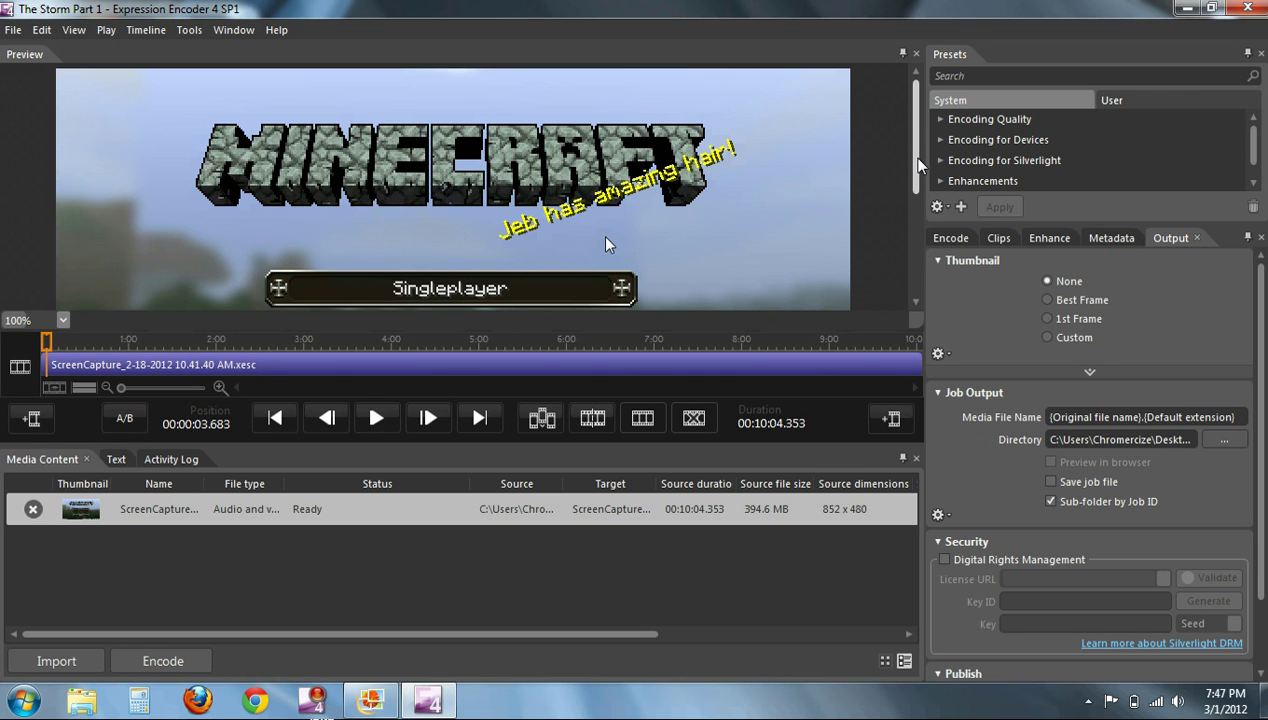
click(44, 342)
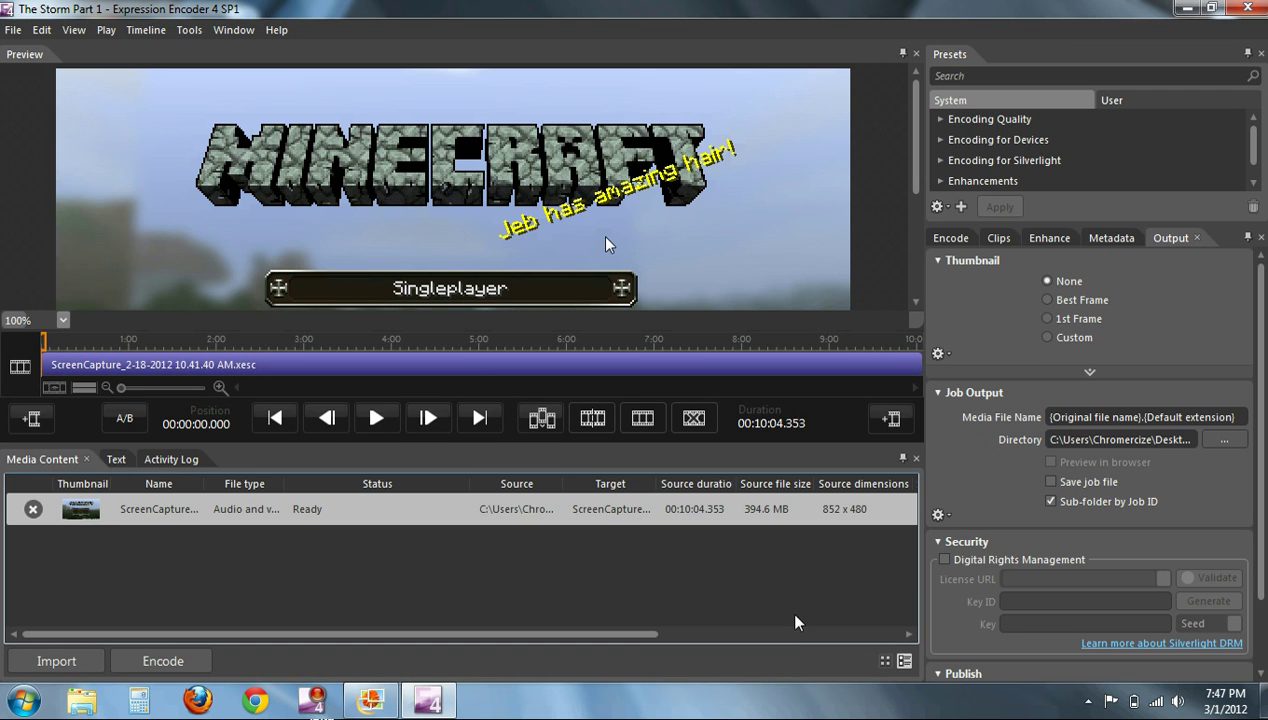
Review clip times and keep Windows Media output with VC-1 Advanced and WMA Professional
click(951, 238)
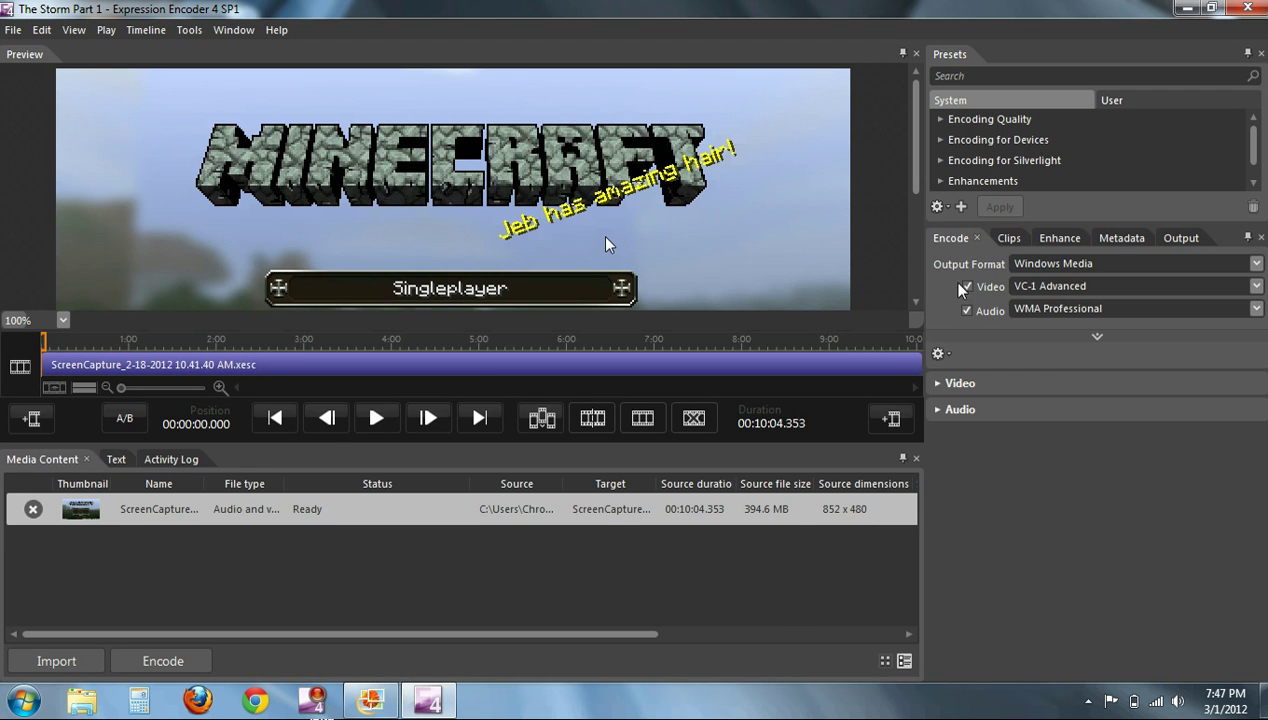
click(1006, 240)
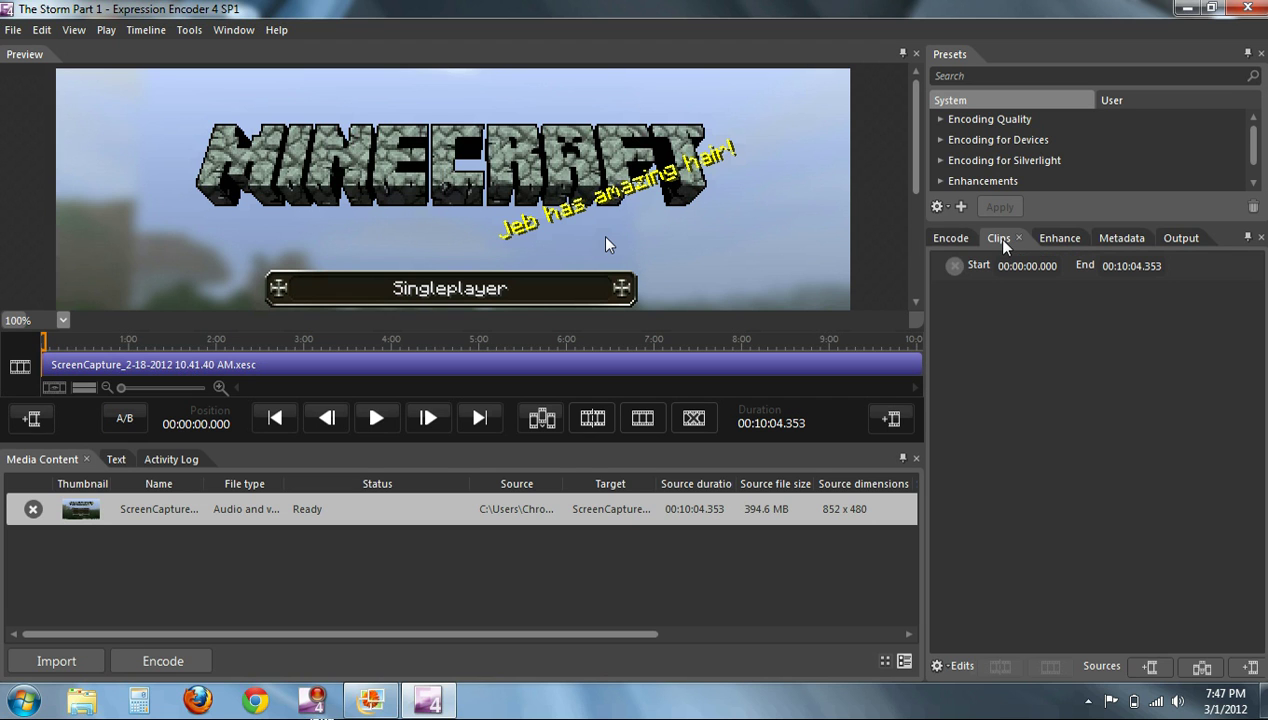
click(950, 239)
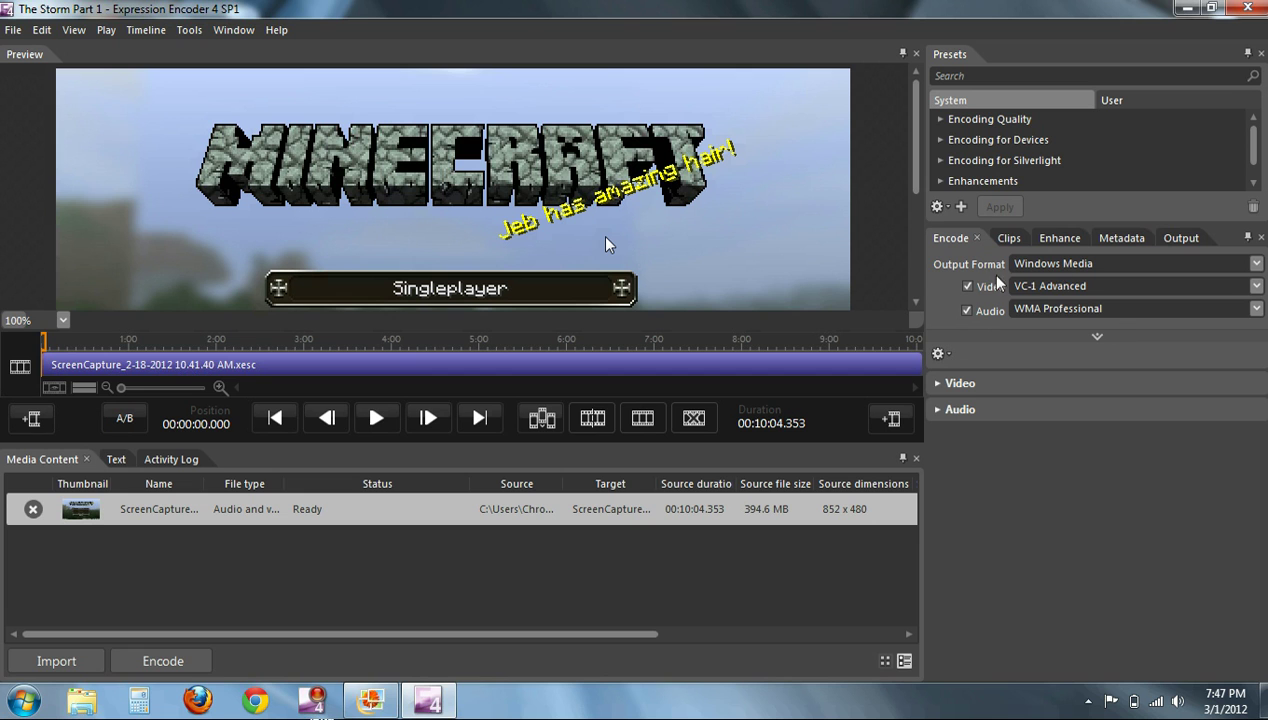
click(1038, 266)
click(1038, 266)
click(1181, 237)
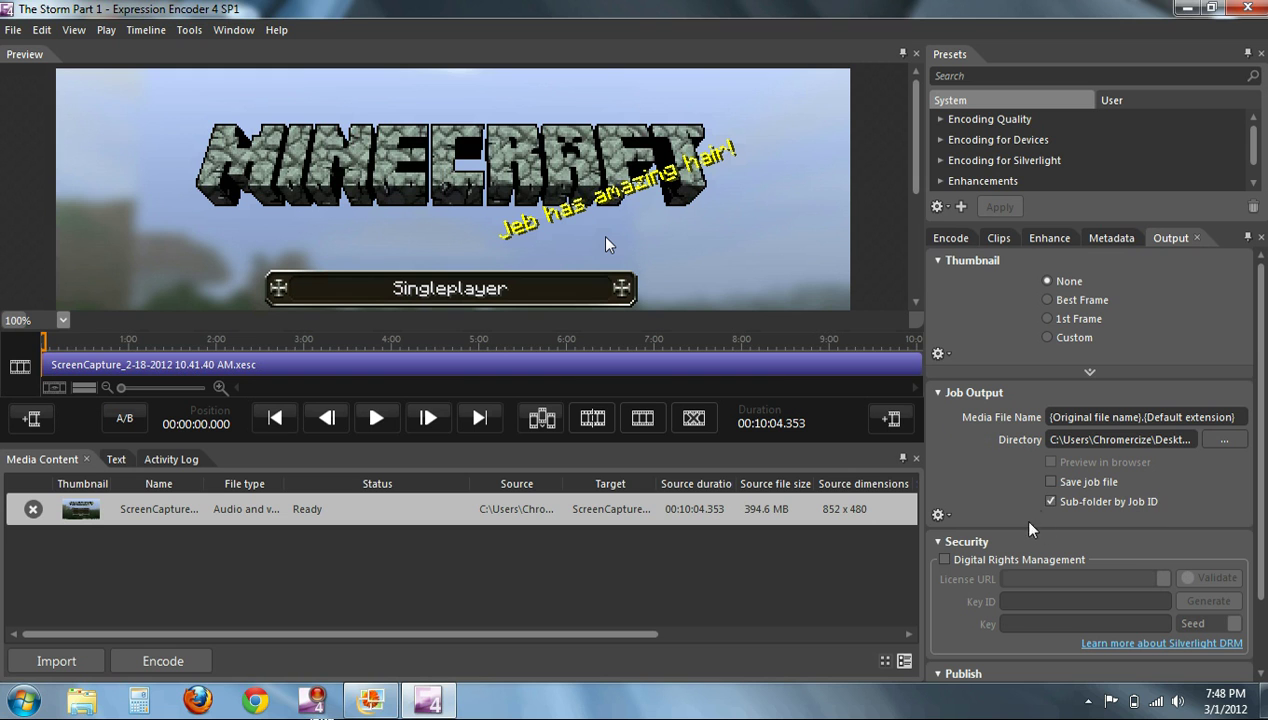
click(952, 239)
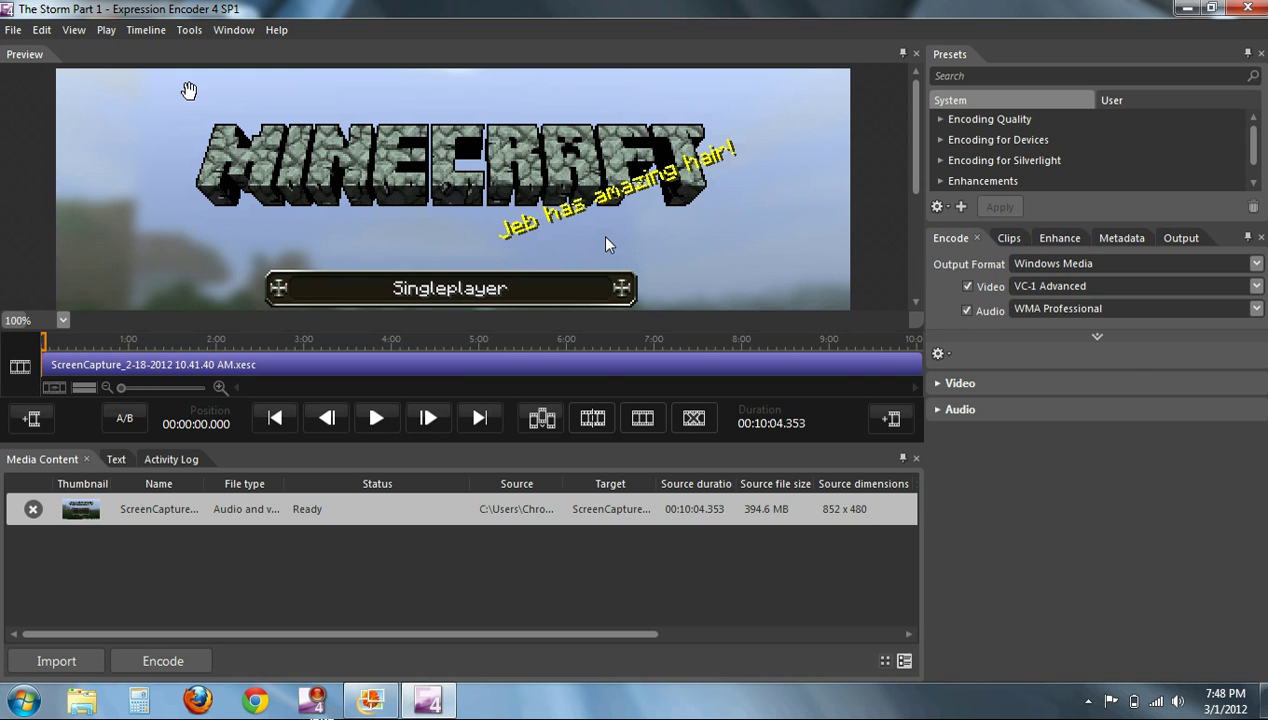
click(13, 30)
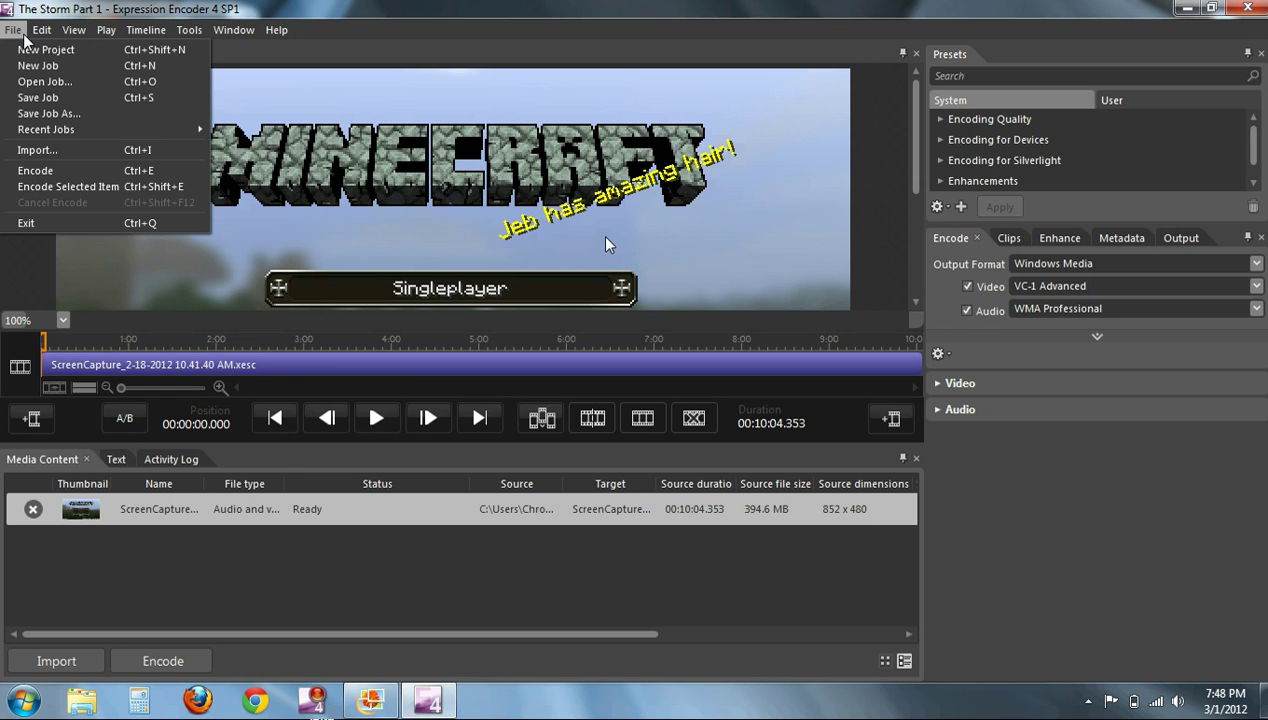
click(97, 175)
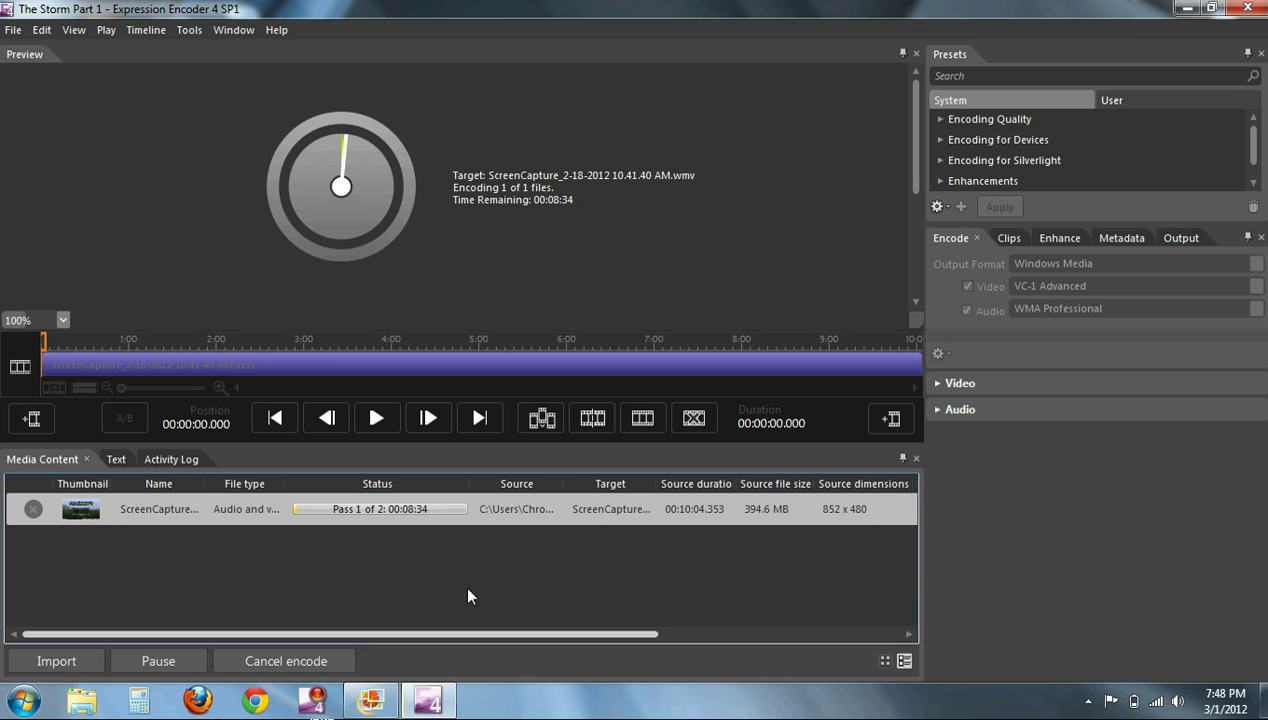
click(335, 661)
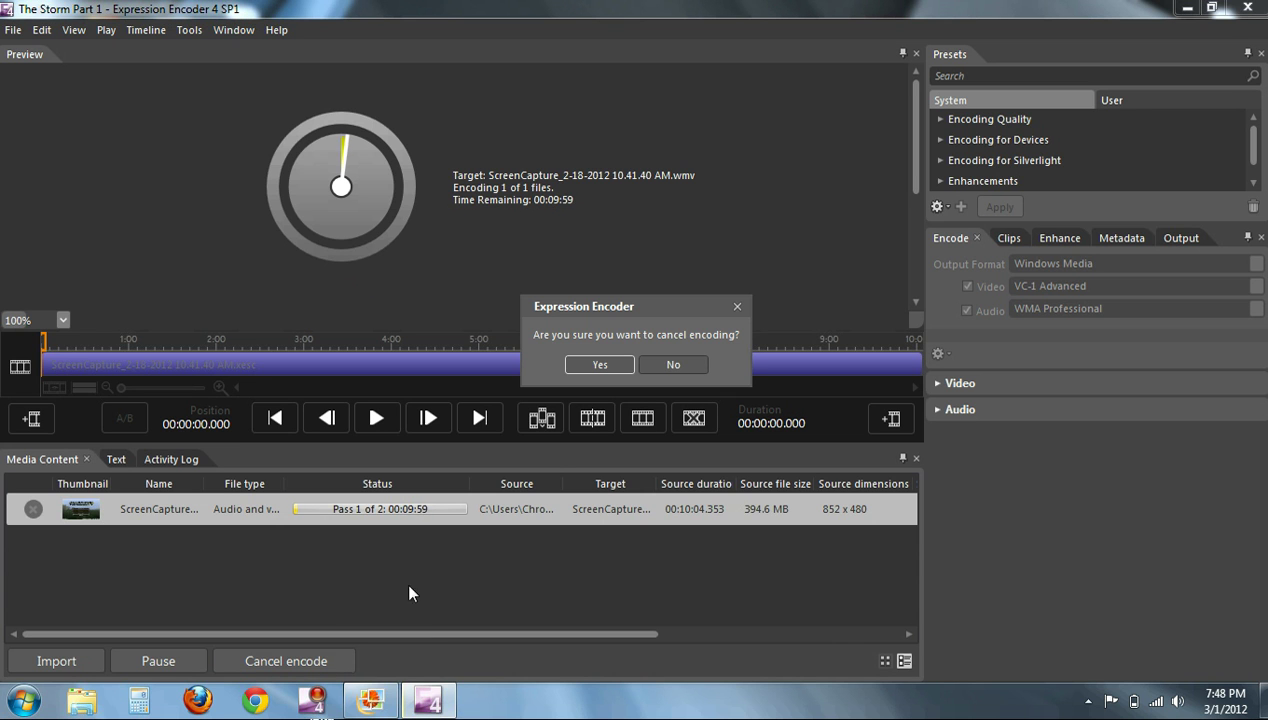
click(598, 365)
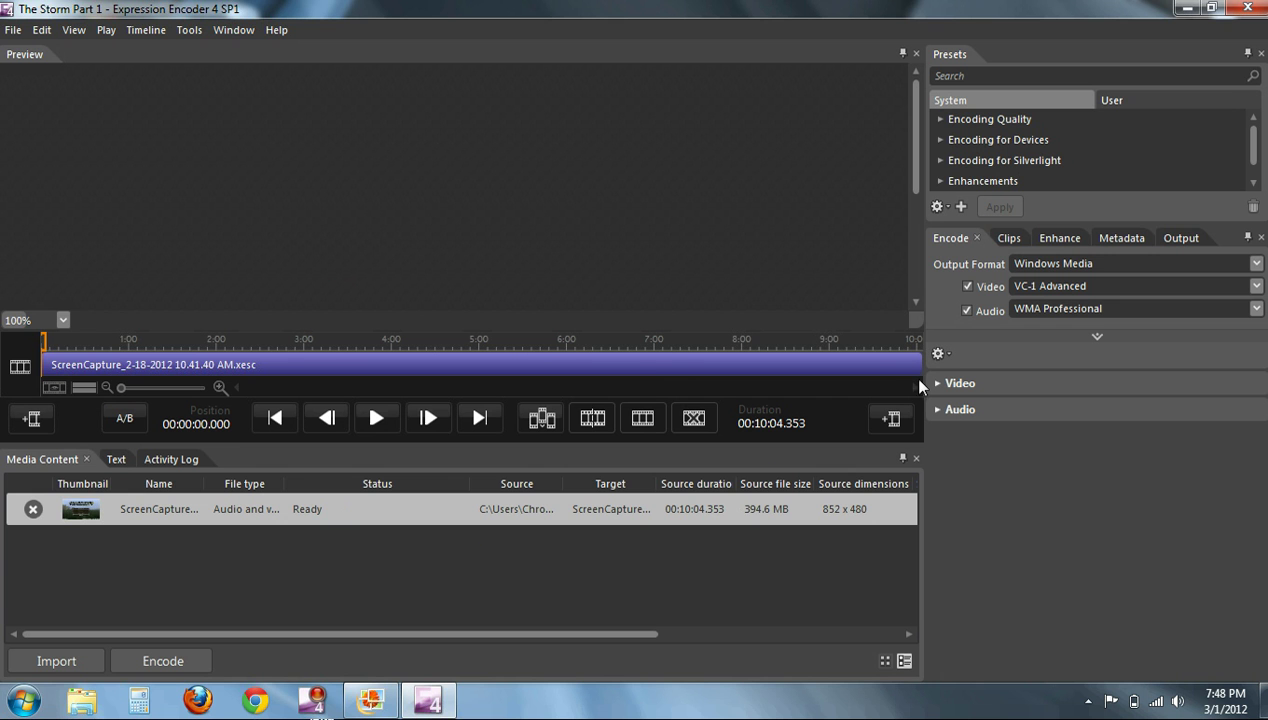
Close Expression Encoder, inspect the LLMOBILEMUSIC folder's path, then close that folder
click(1241, 9)
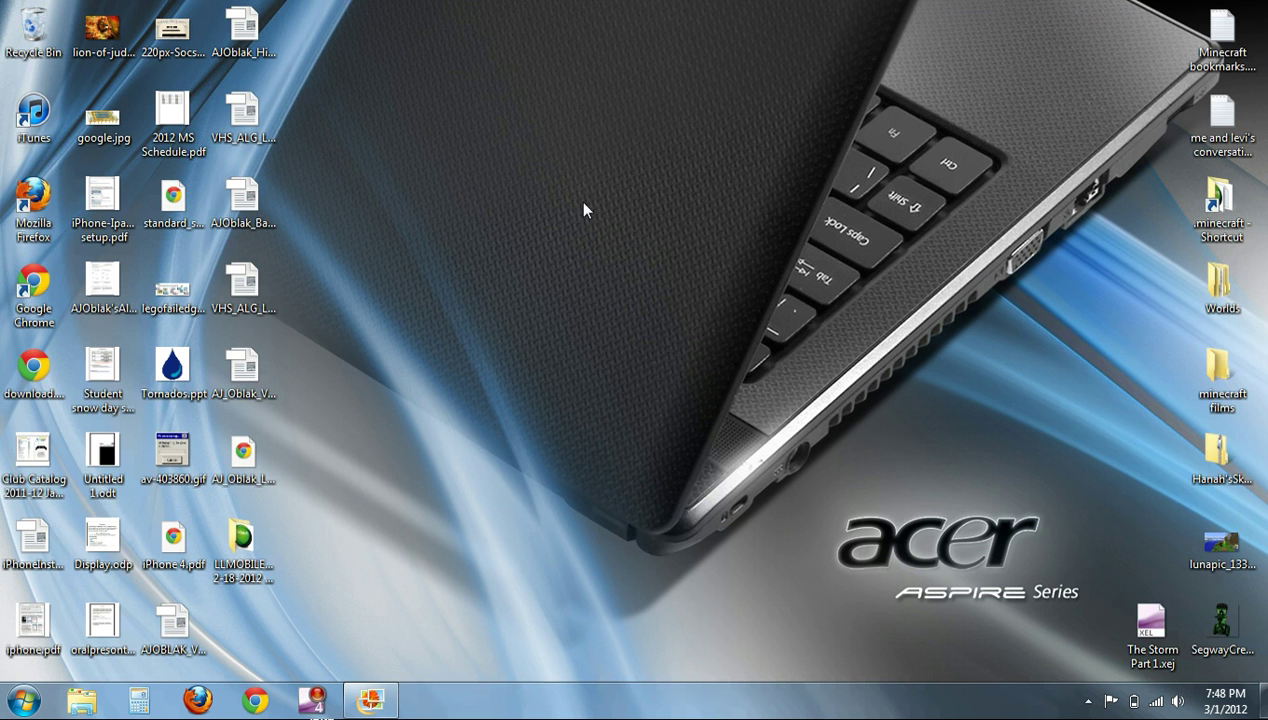
double_click(246, 574)
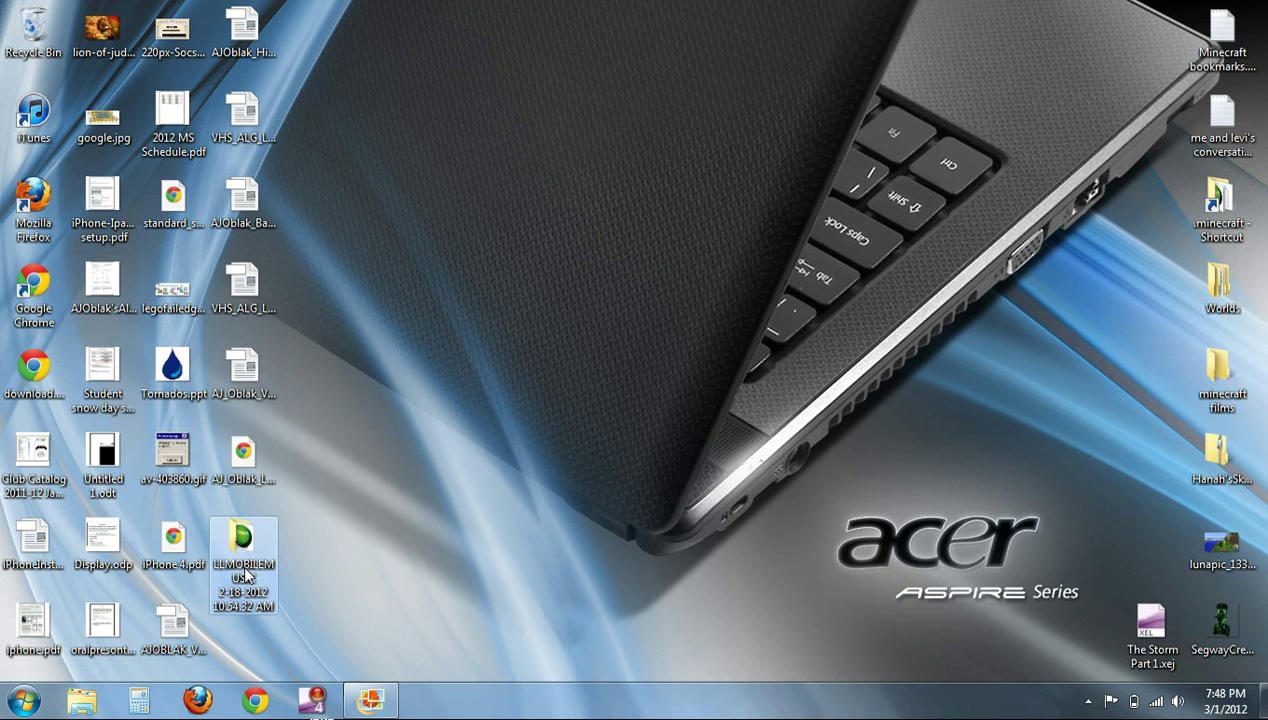
click(325, 134)
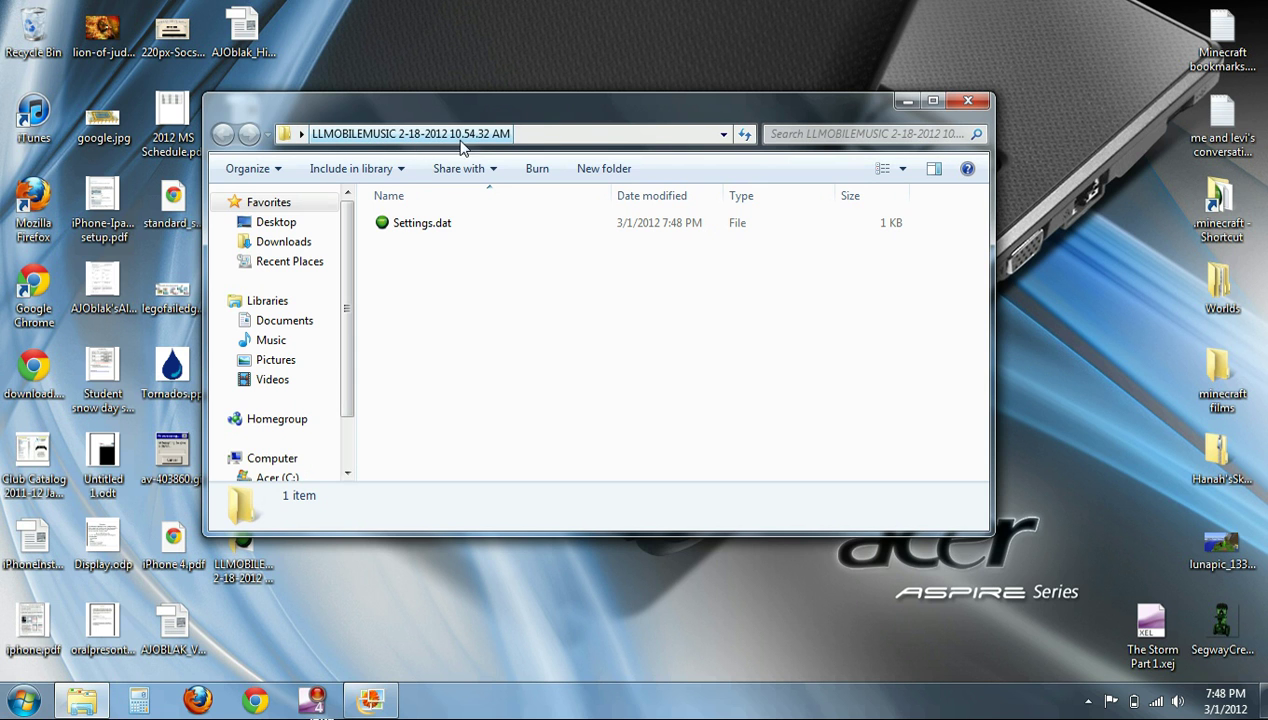
click(497, 160)
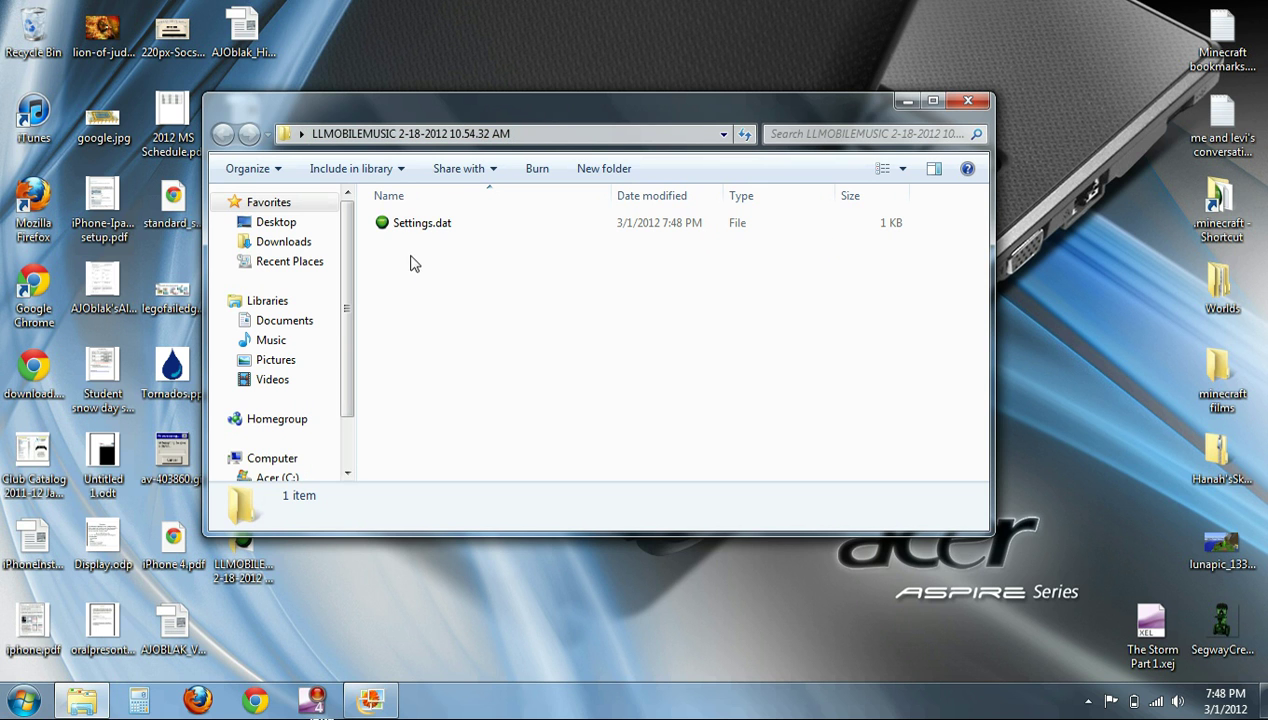
click(984, 103)
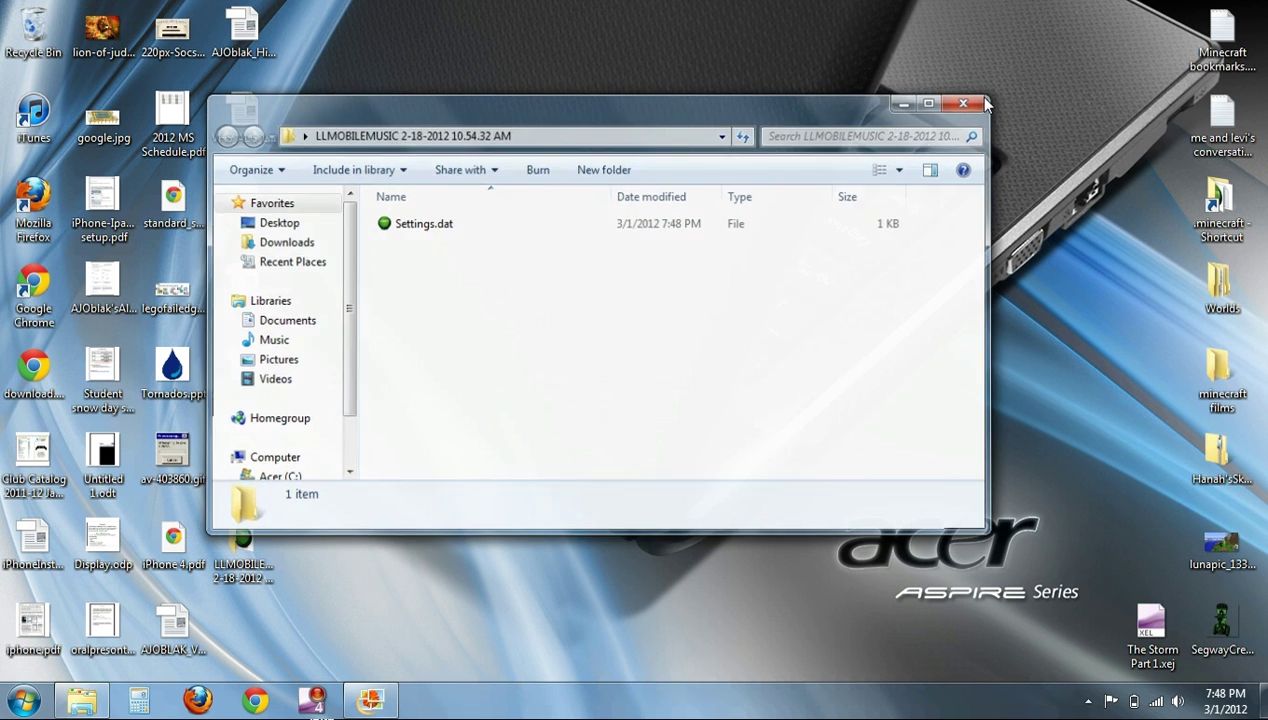
Delete the LLMOBILE folder from the desktop
click(245, 540)
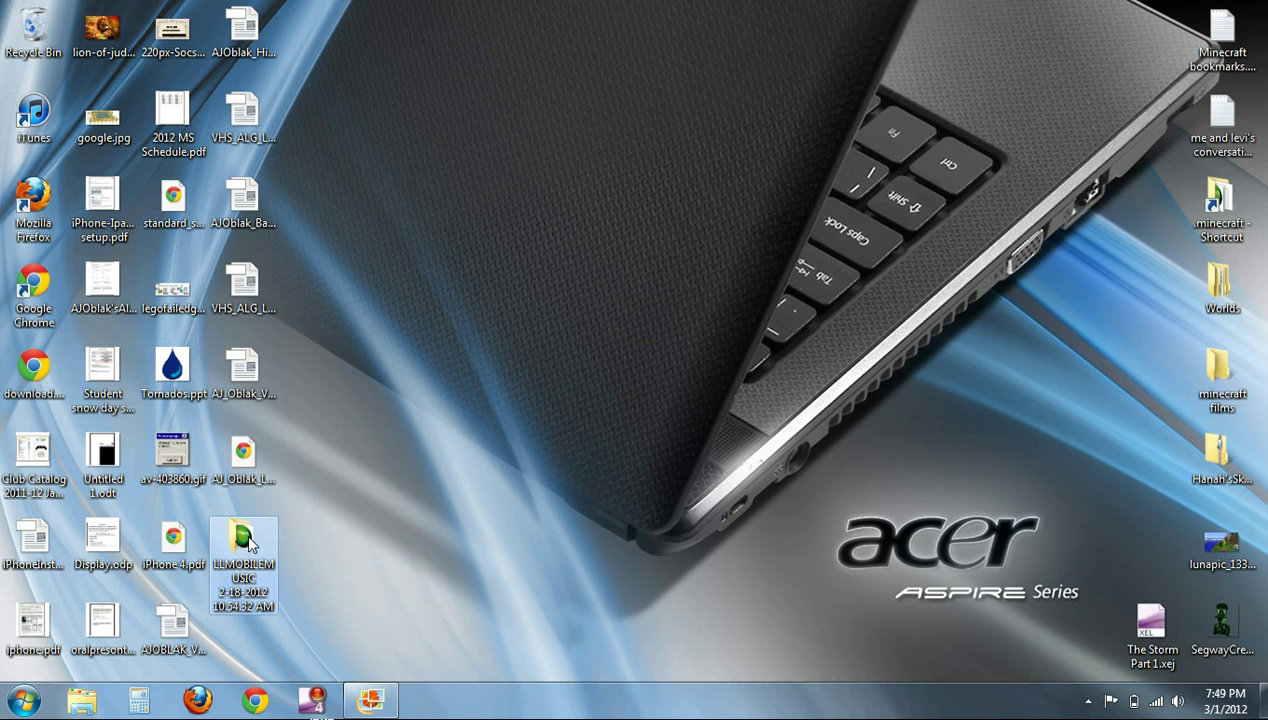
key(Delete)
key(Return)
Open minecraft films > The Storm Part 1 and play the captured WMV video
click(1230, 376)
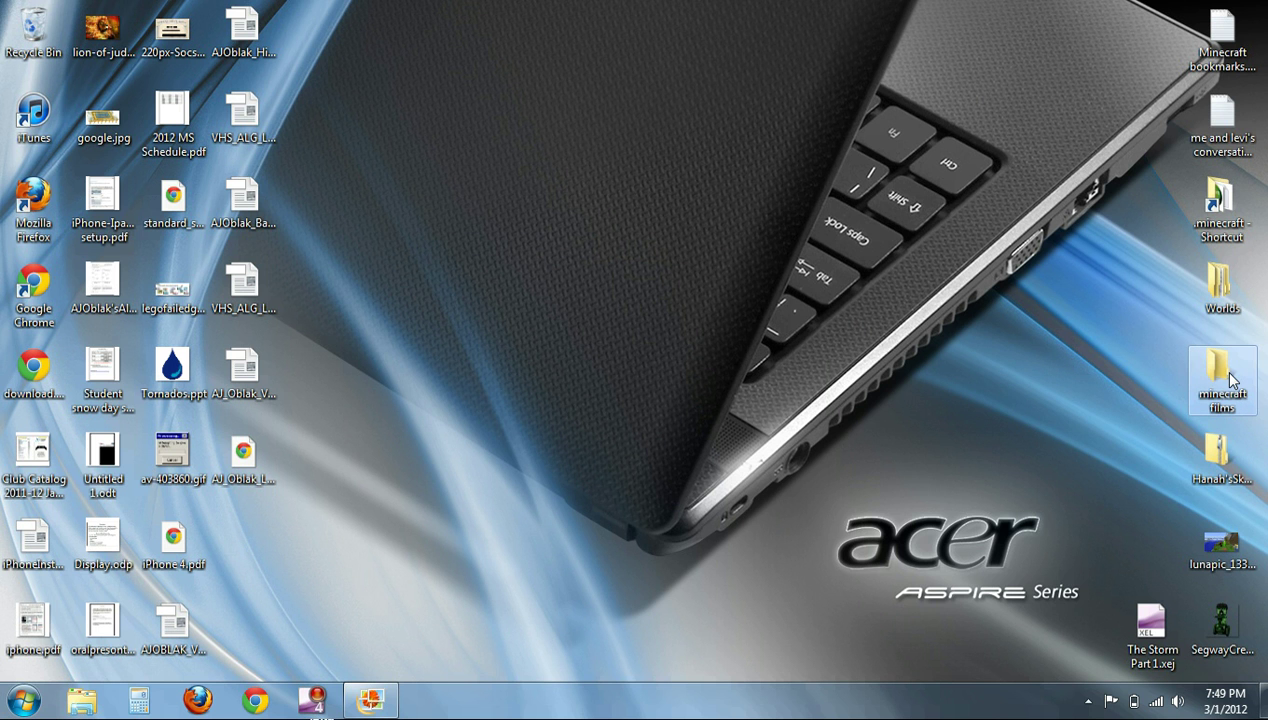
double_click(1230, 376)
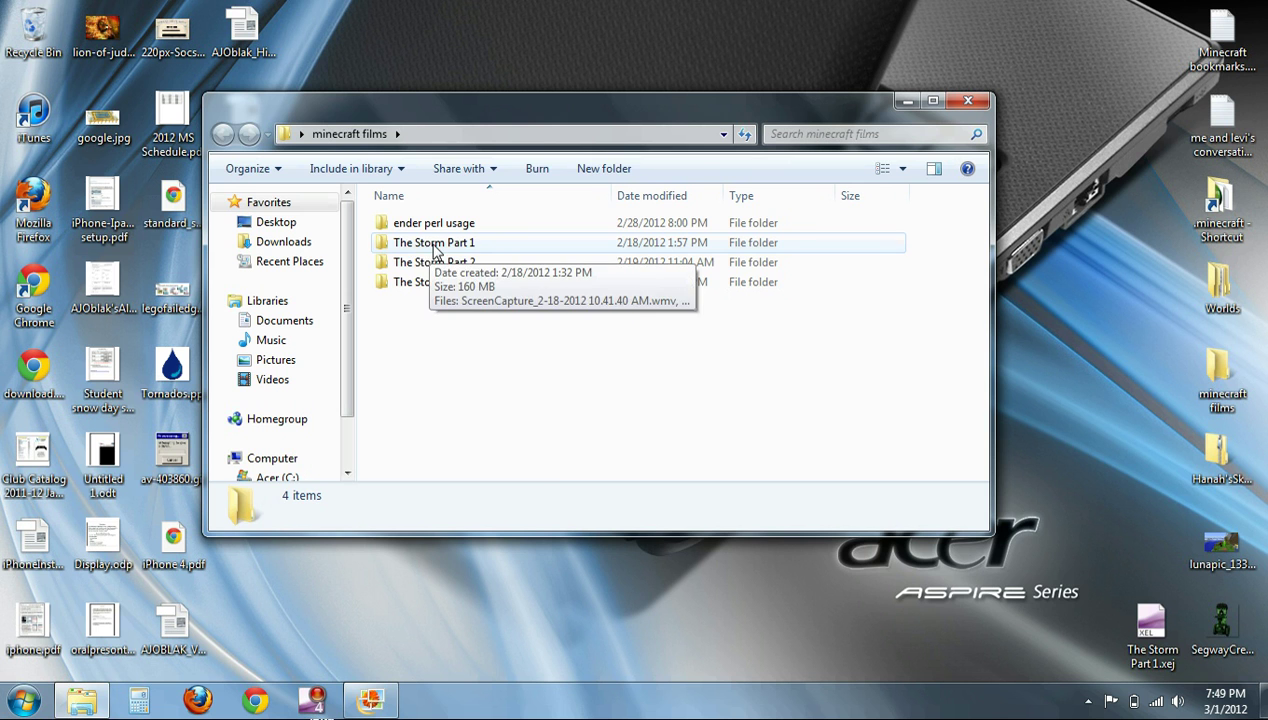
double_click(435, 250)
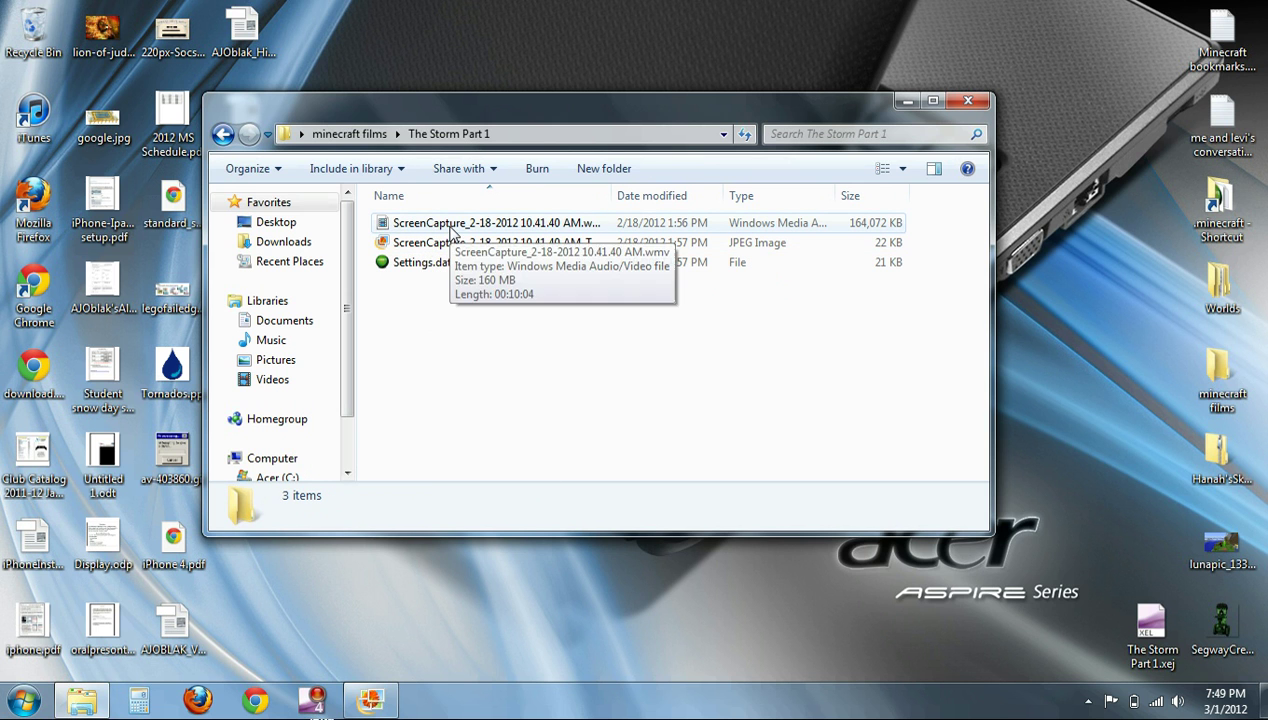
double_click(465, 225)
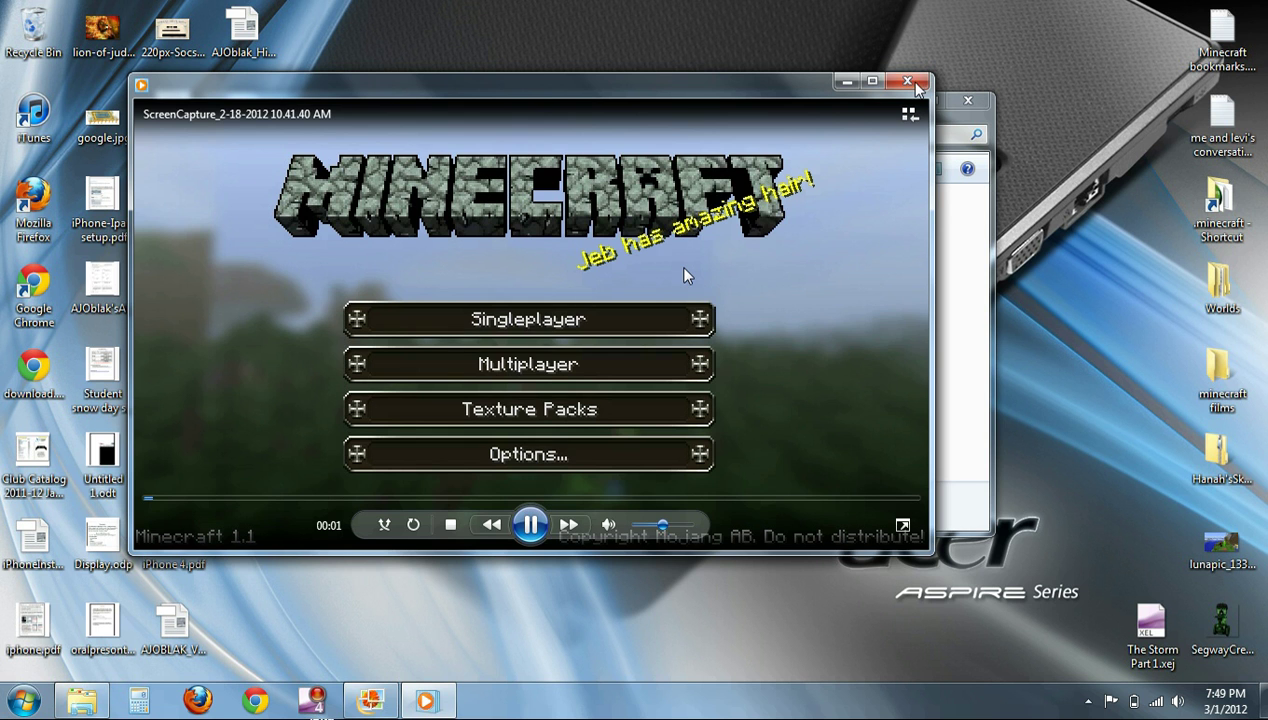
click(909, 82)
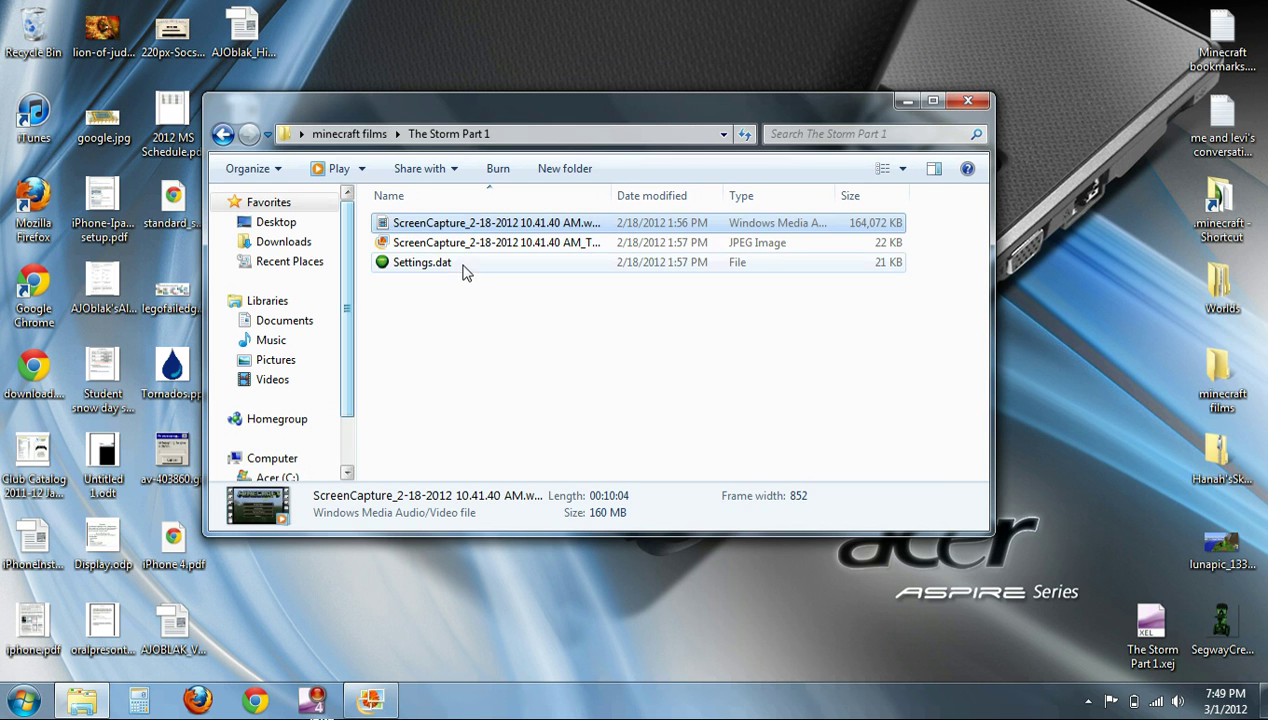
View the ScreenCapture JPEG thumbnail, then close The Storm Part 1 folder
click(463, 247)
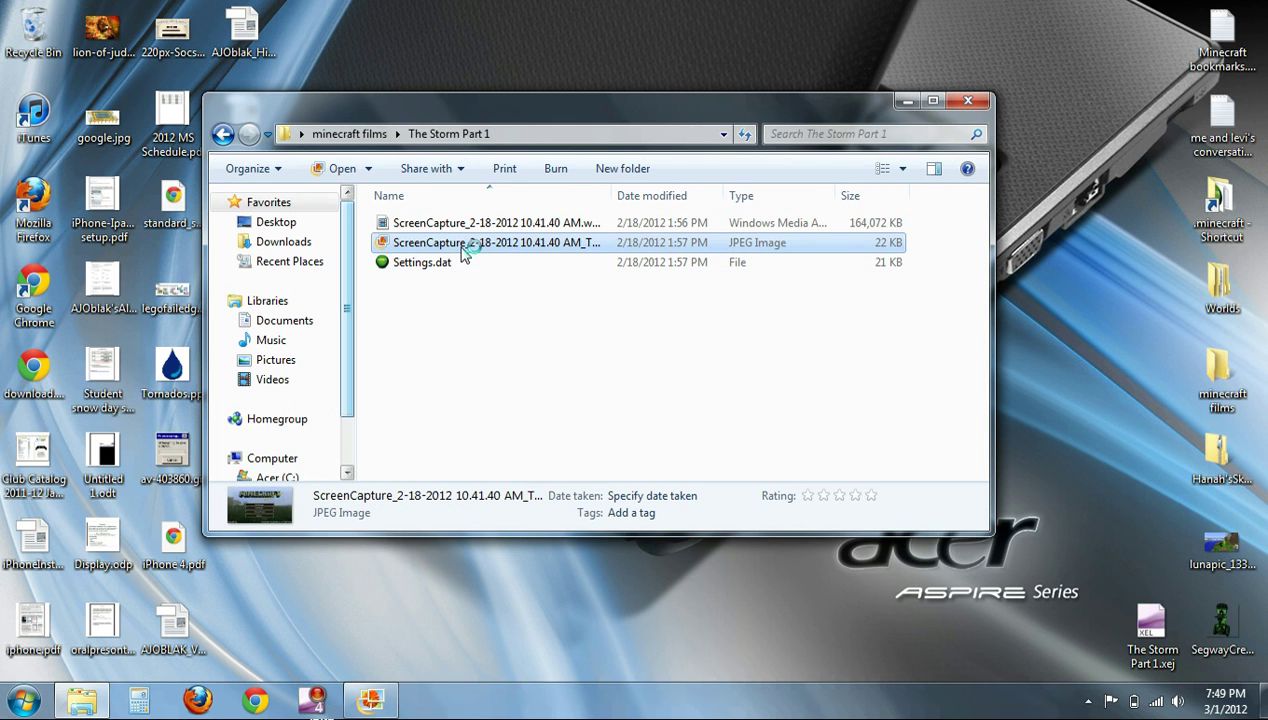
double_click(462, 248)
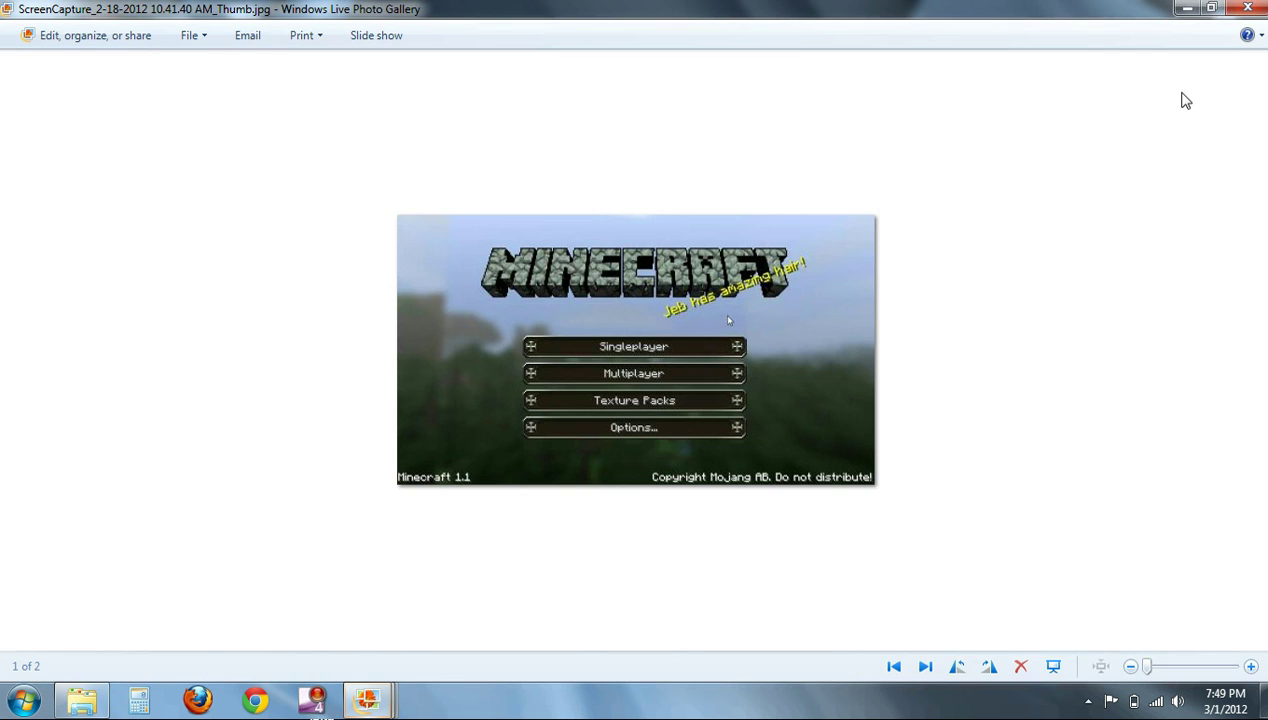
key(alt+Tab)
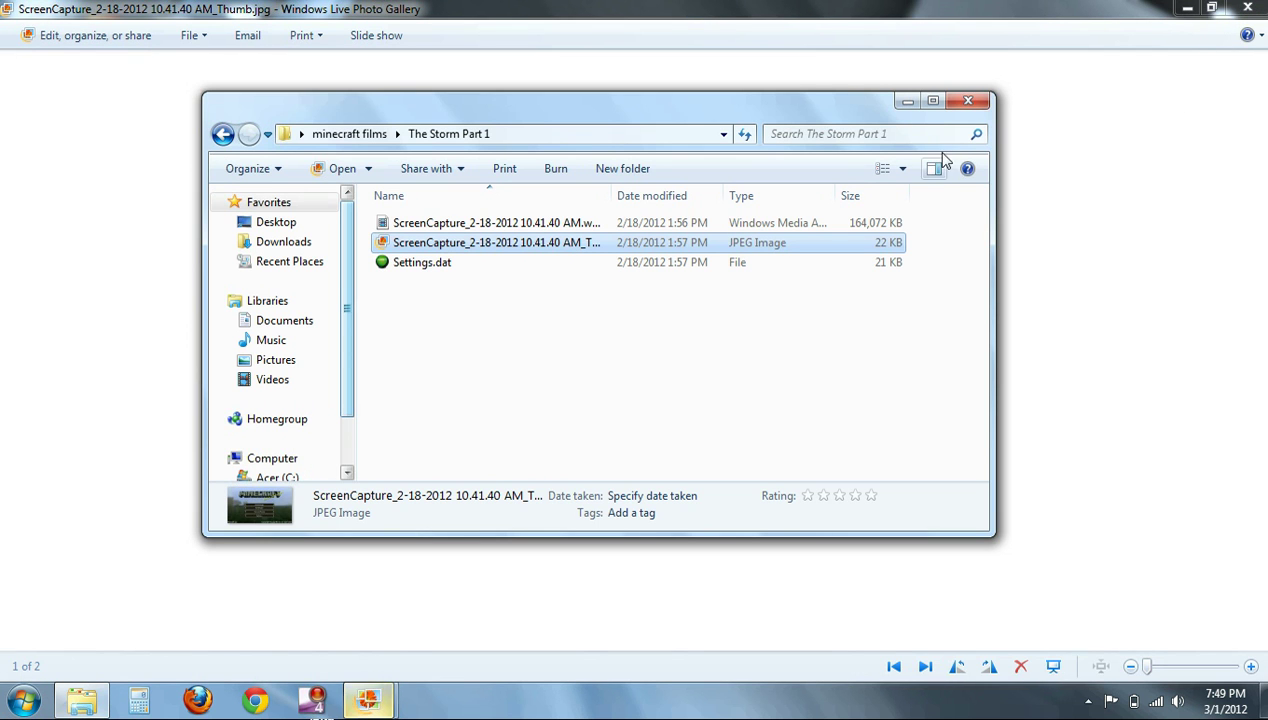
click(968, 103)
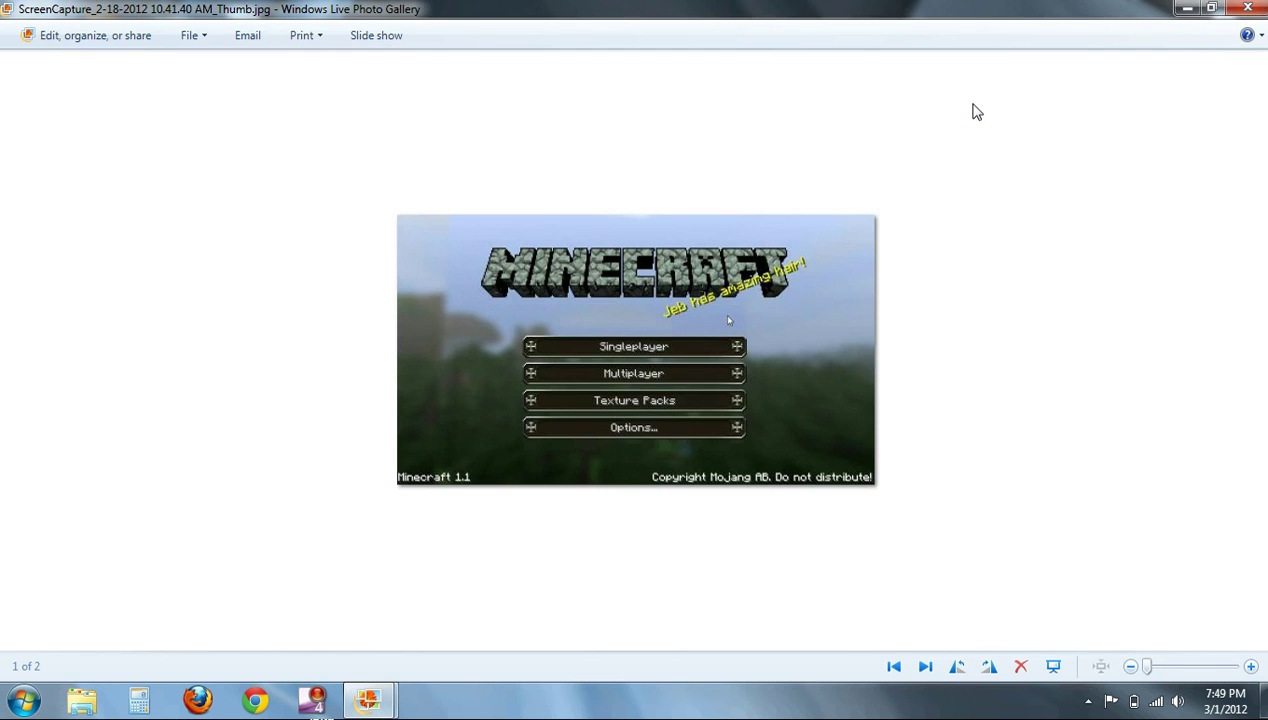
Bring Photo Gallery back showing Capture.PNG and open the Screen Capture tray icon's recording options
click(1248, 10)
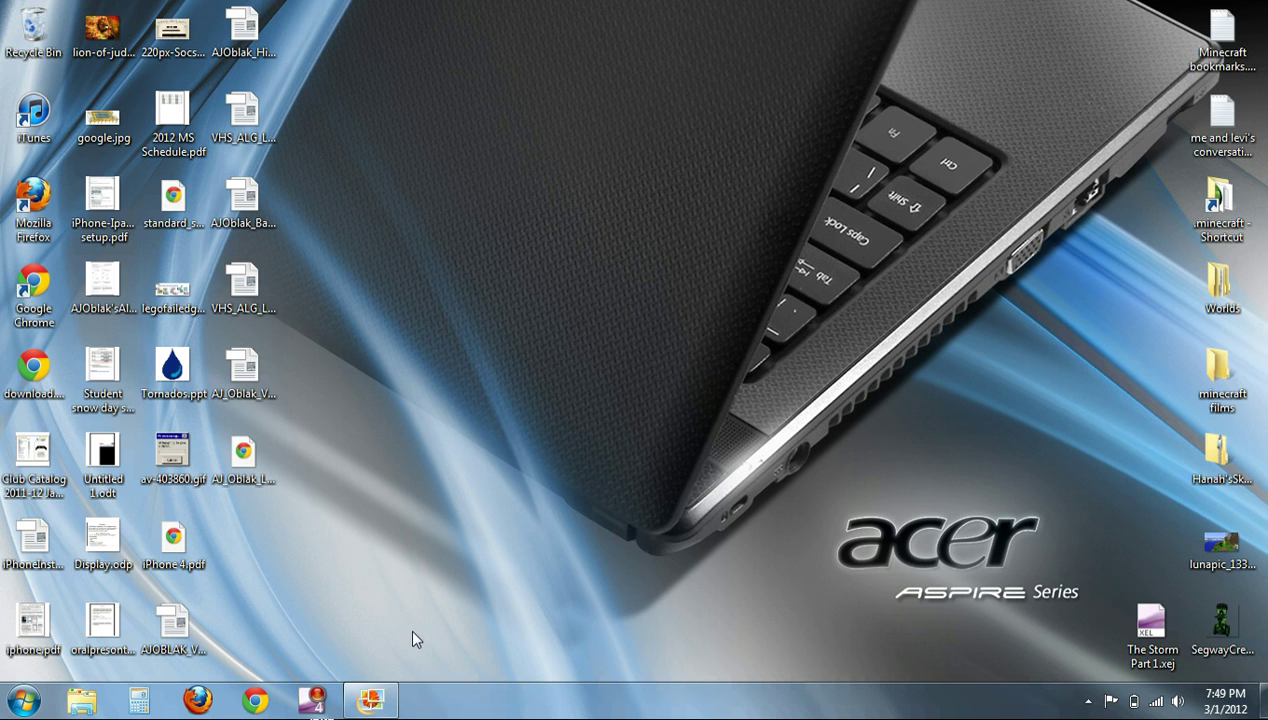
click(372, 701)
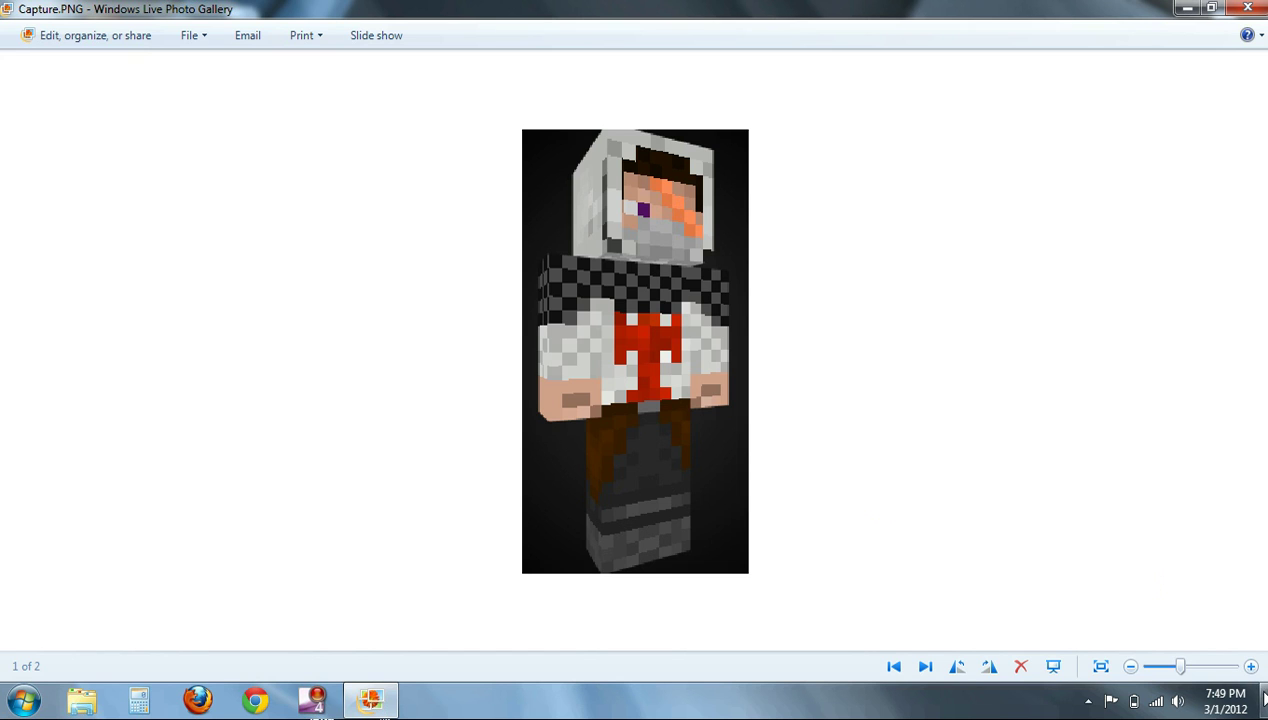
click(1088, 701)
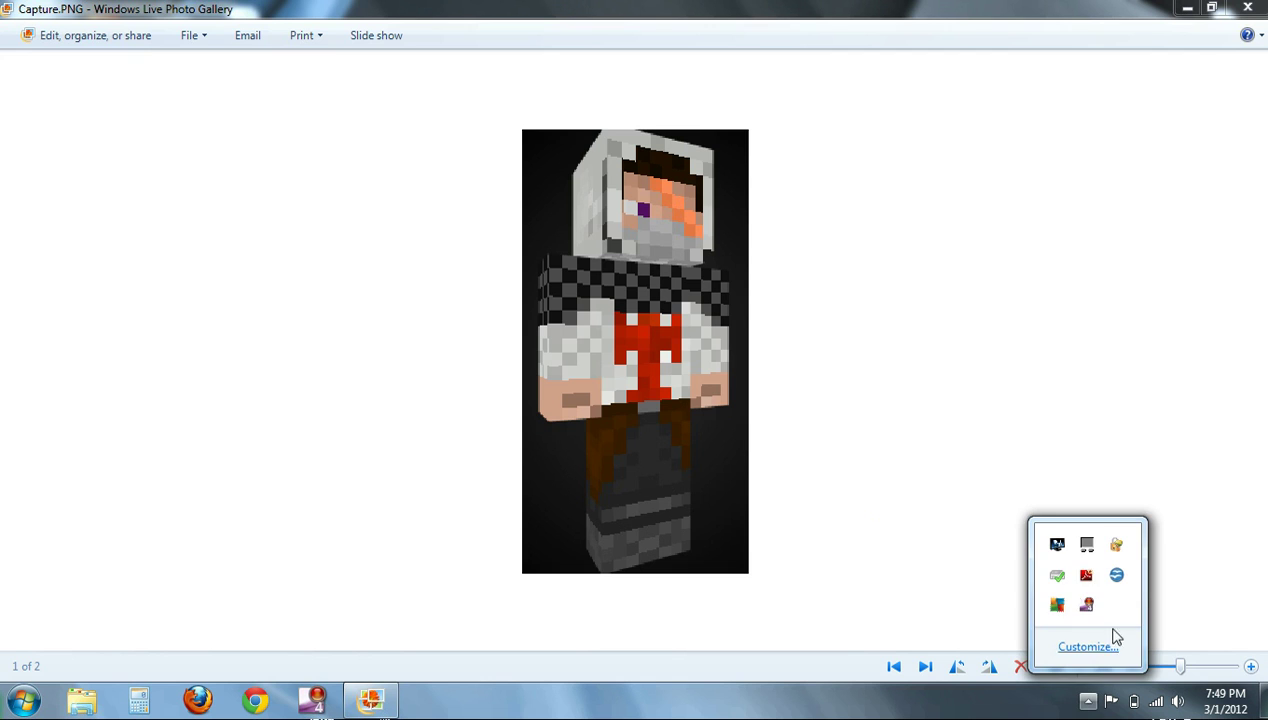
right_click(1097, 601)
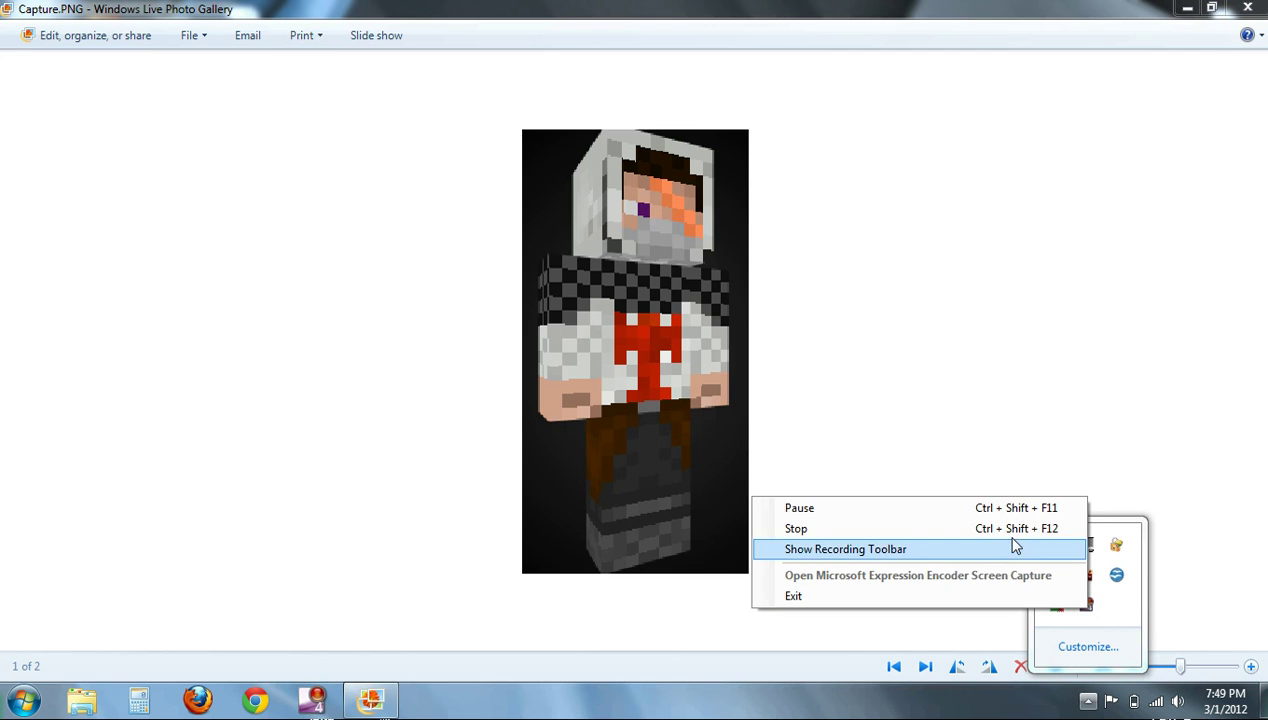